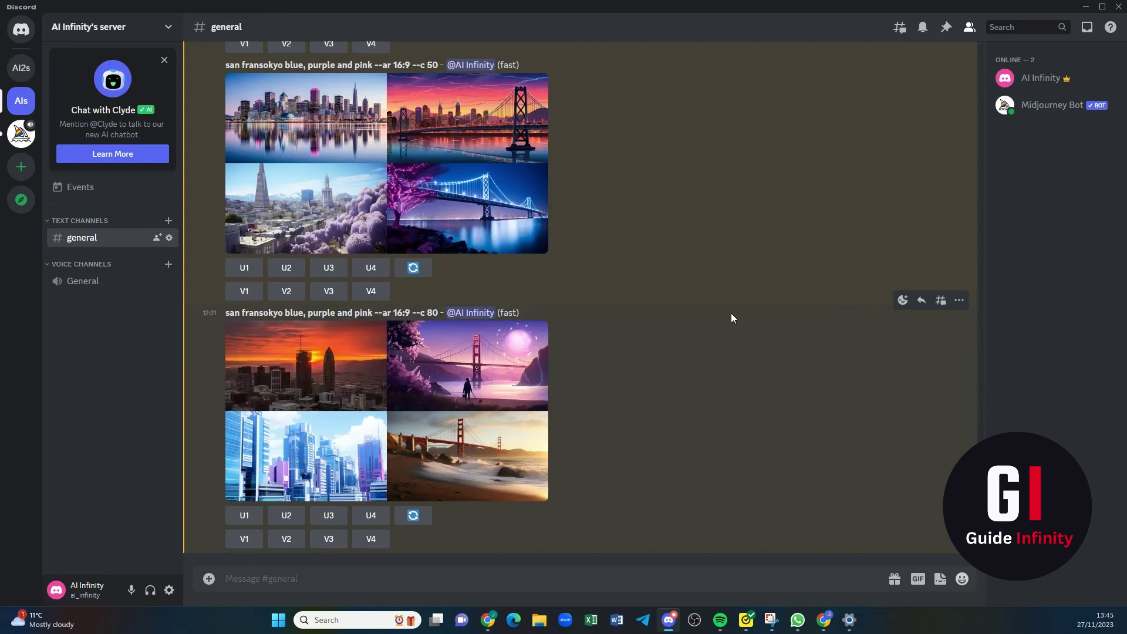
# - Draft a Midjourney /blend command from /bl, showing empty image1 and image2 slots
pyautogui.scroll(5, 731, 315)
pyautogui.scroll(6, 721, 322)
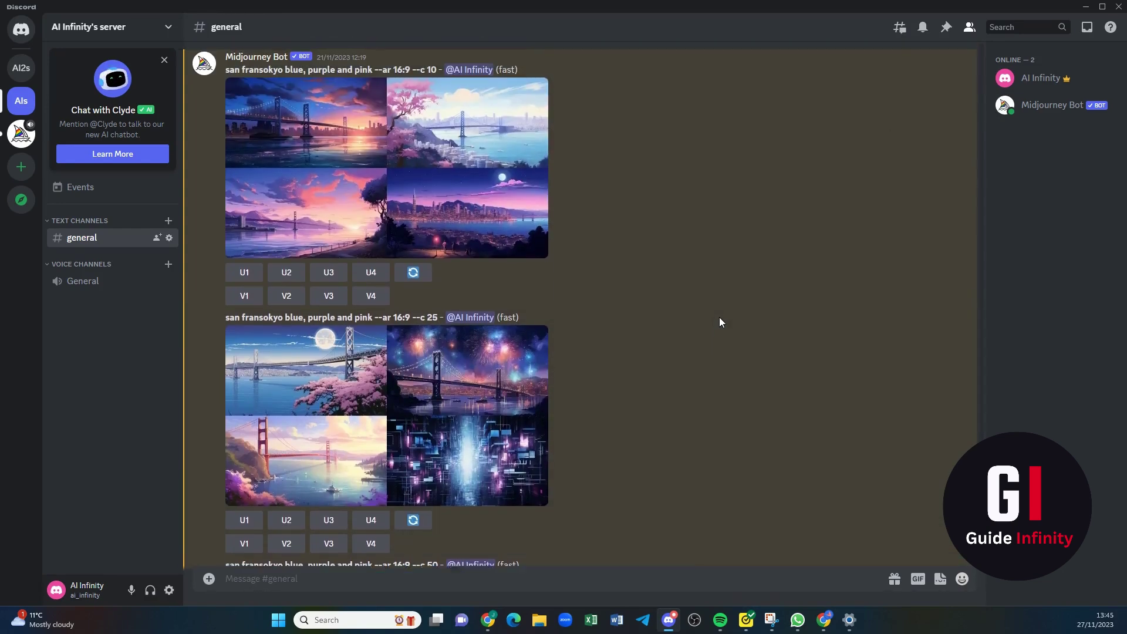
pyautogui.scroll(-4, 721, 322)
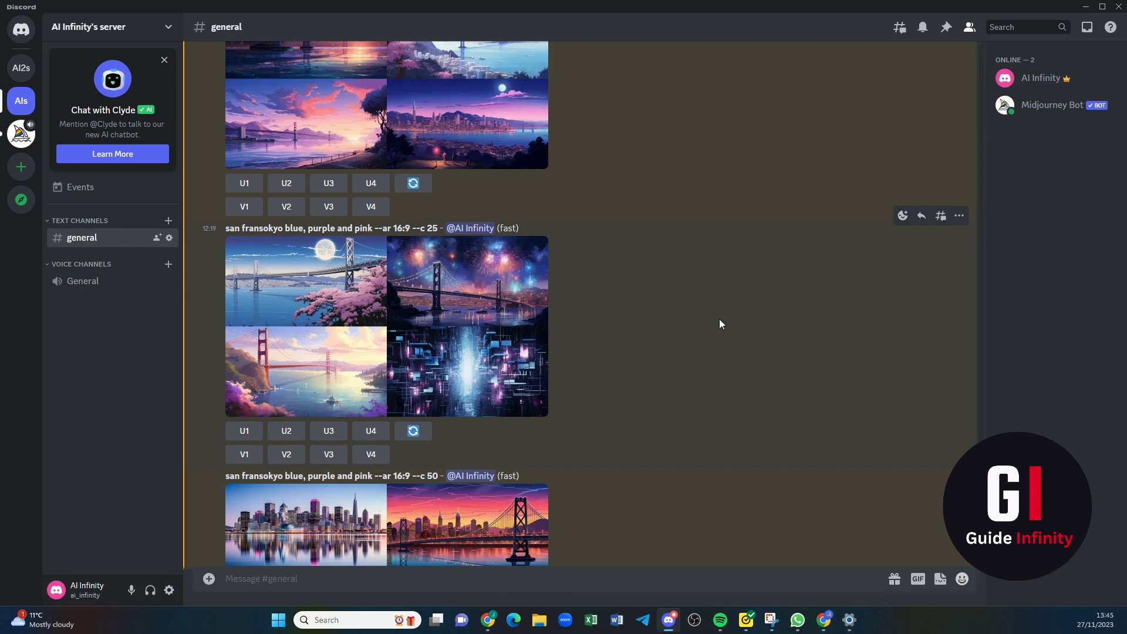
pyautogui.scroll(-7, 720, 320)
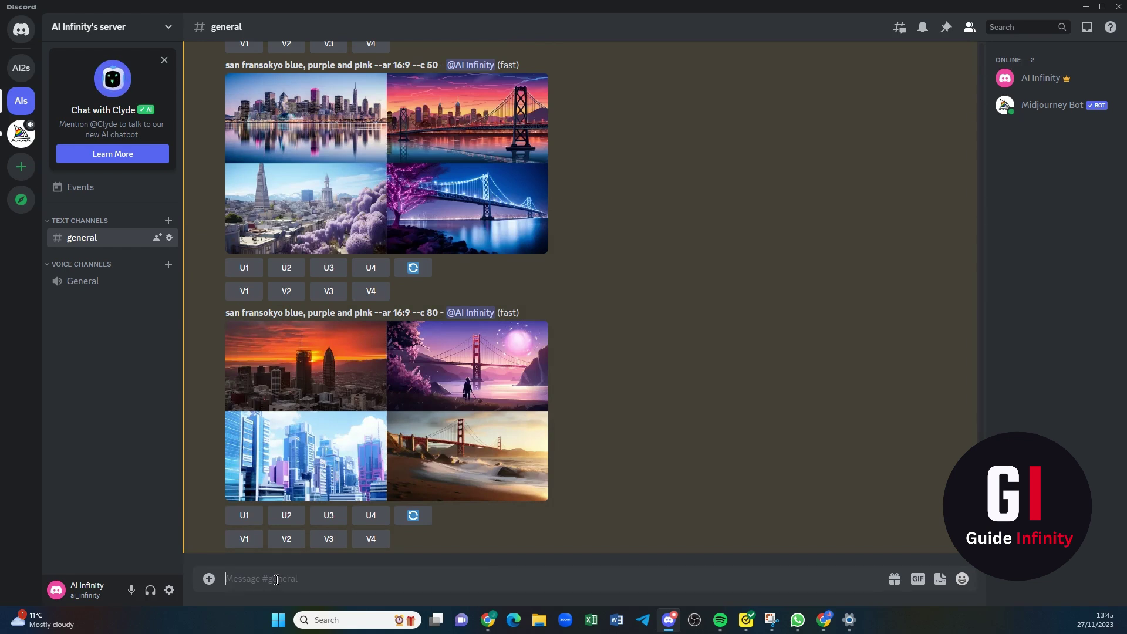
pyautogui.write('/')
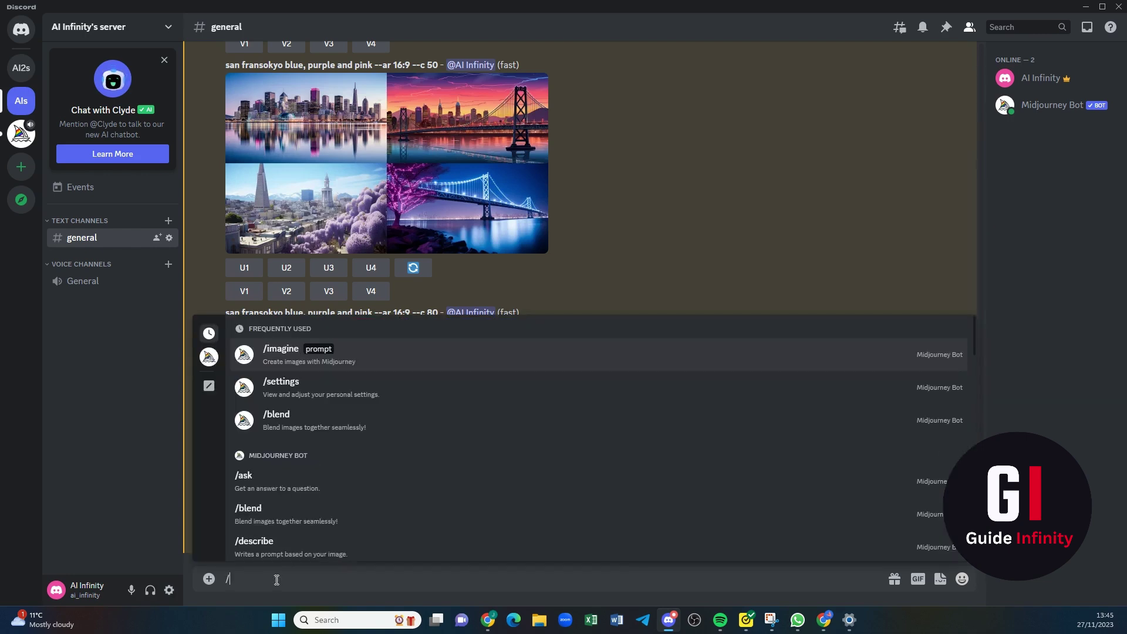
pyautogui.write('bl')
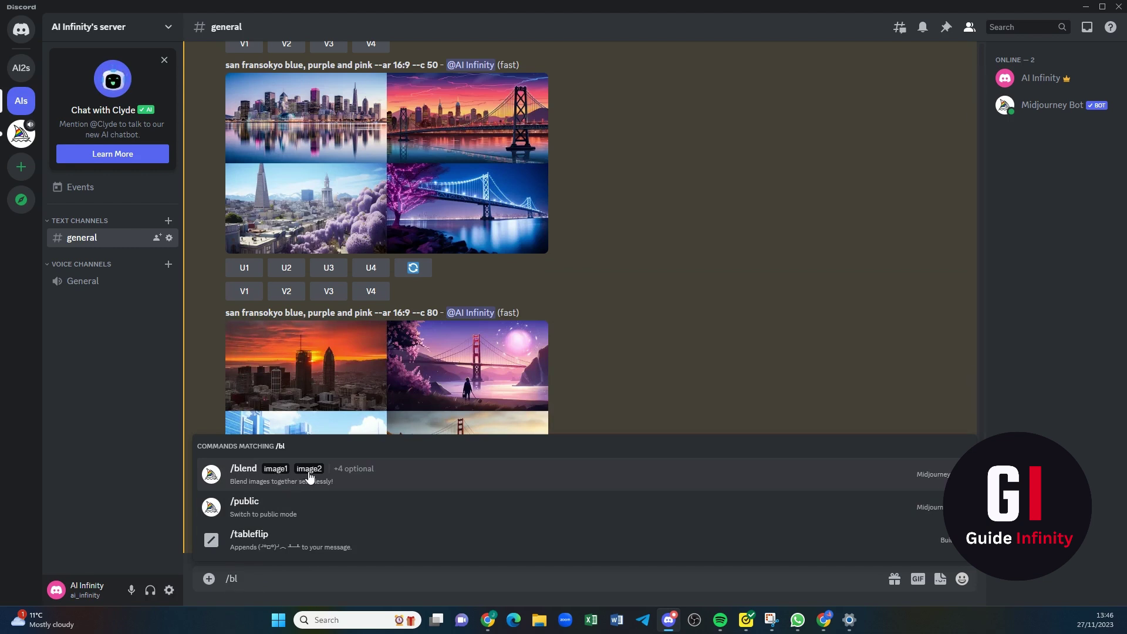
pyautogui.moveTo(352, 478)
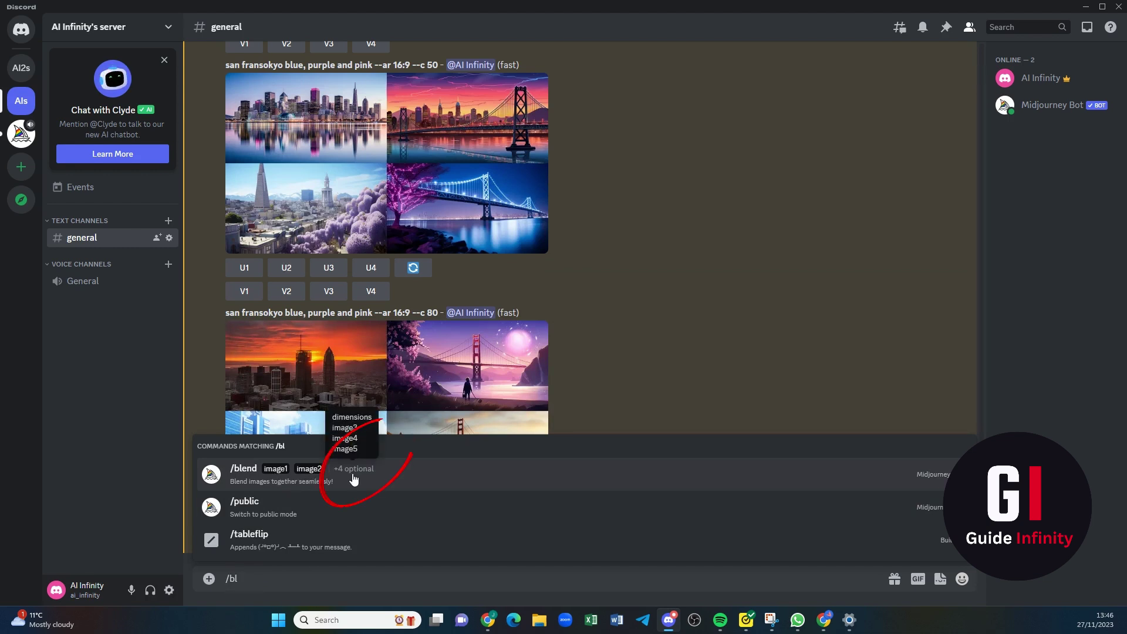
pyautogui.click(354, 479)
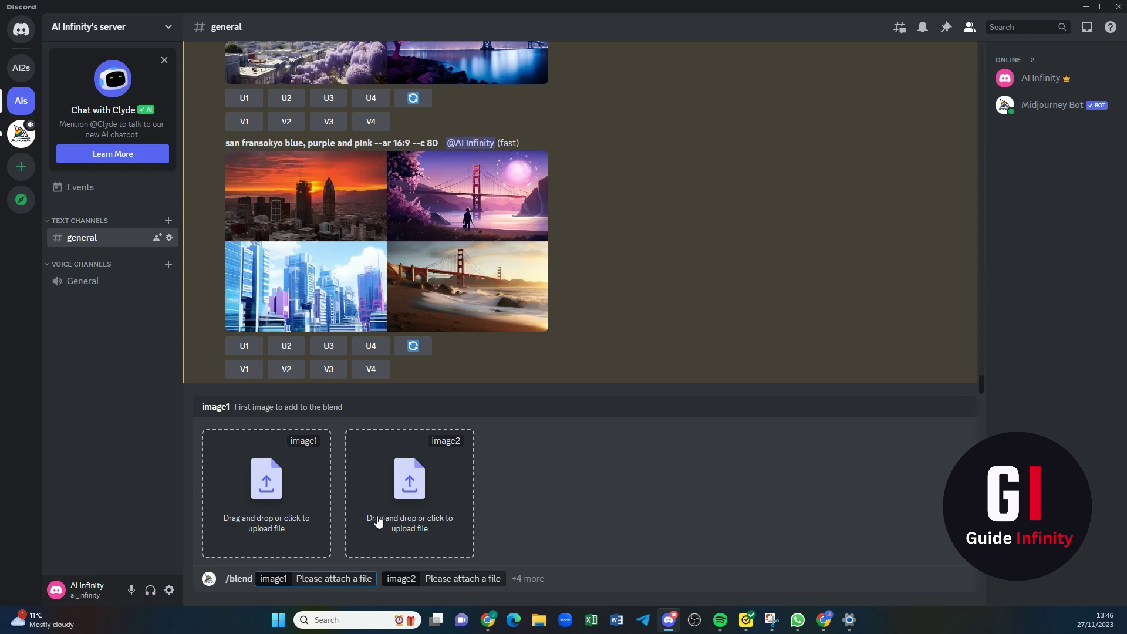
# - Attach Mid journey 4.png and Christmas Scene.png to the blend slots and send /blend
pyautogui.click(281, 509)
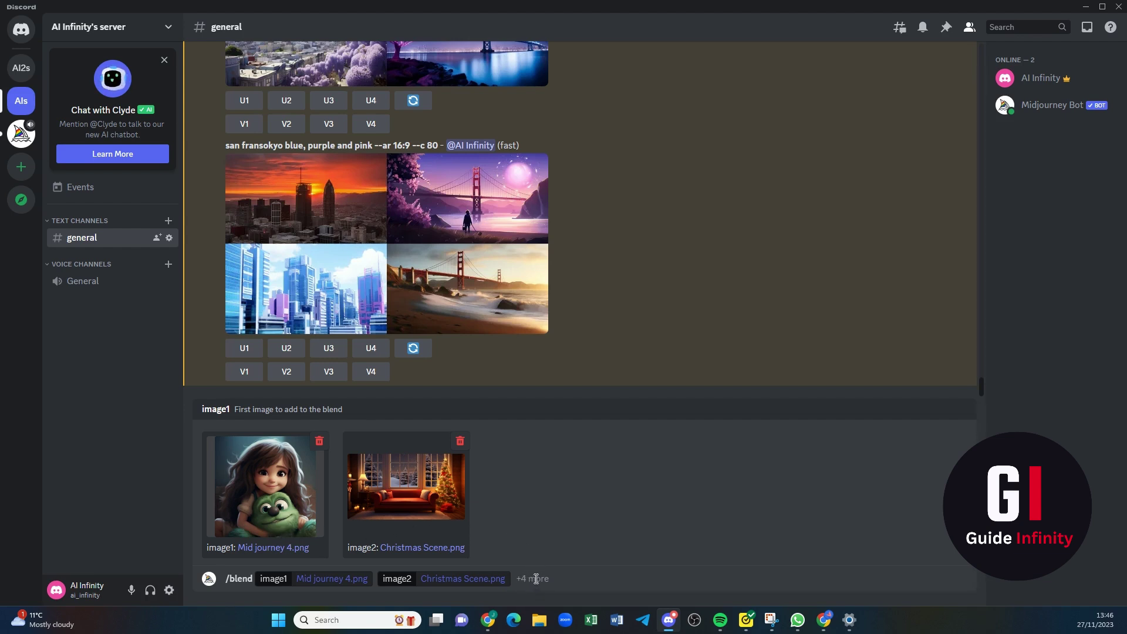
pyautogui.click(566, 579)
pyautogui.press('Return')
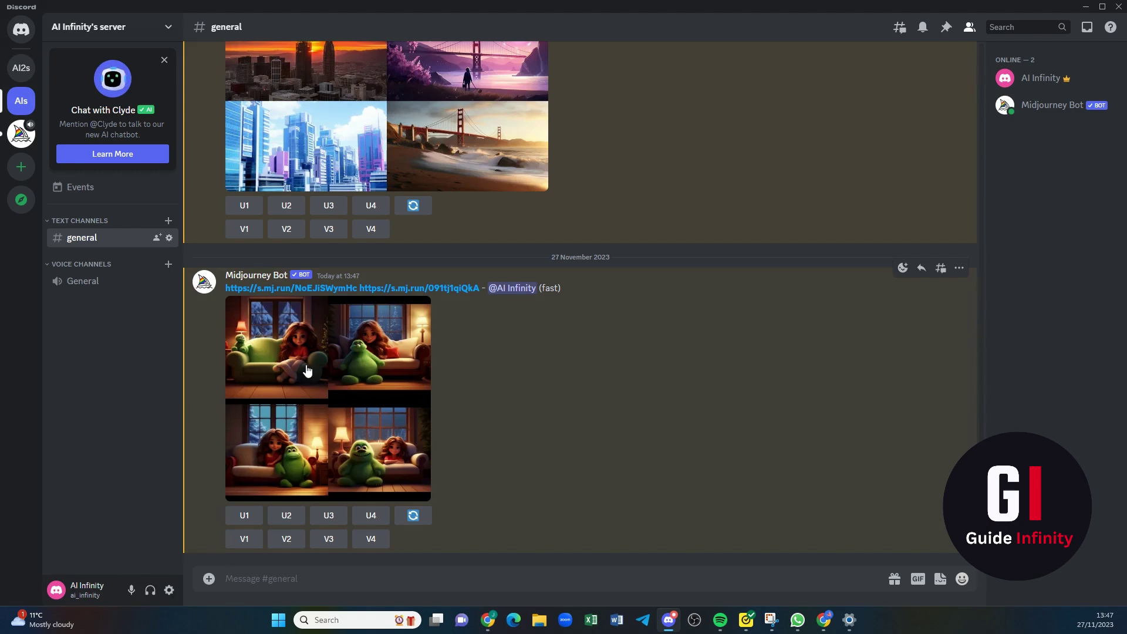
# - Preview the girl-and-green-monster blend grid, then reroll it for a fresh set
pyautogui.click(306, 371)
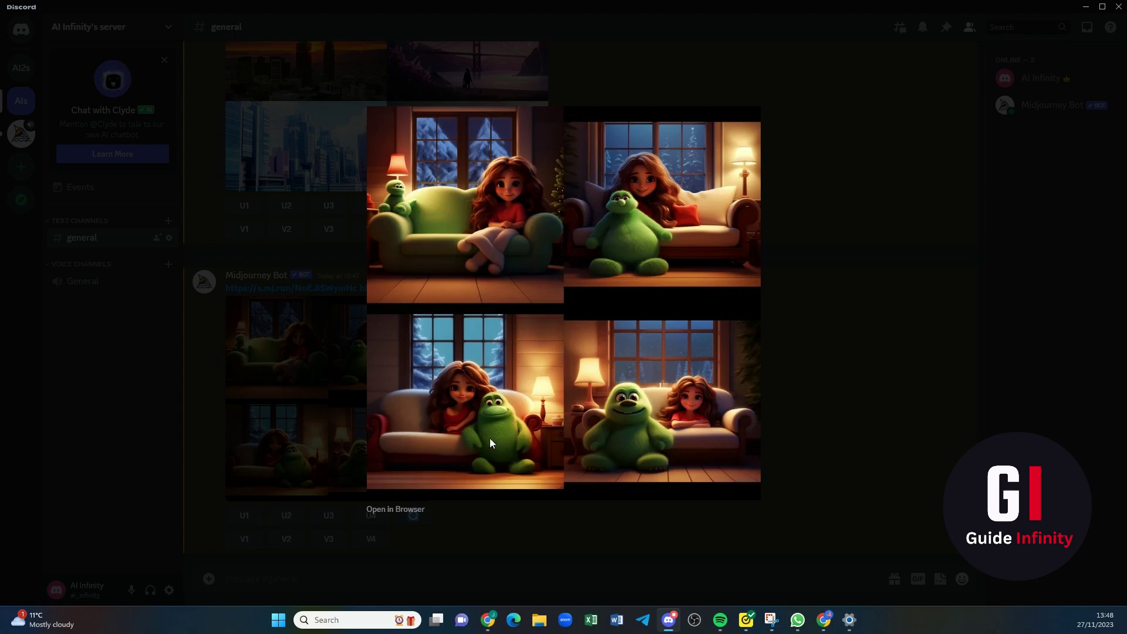
pyautogui.click(788, 442)
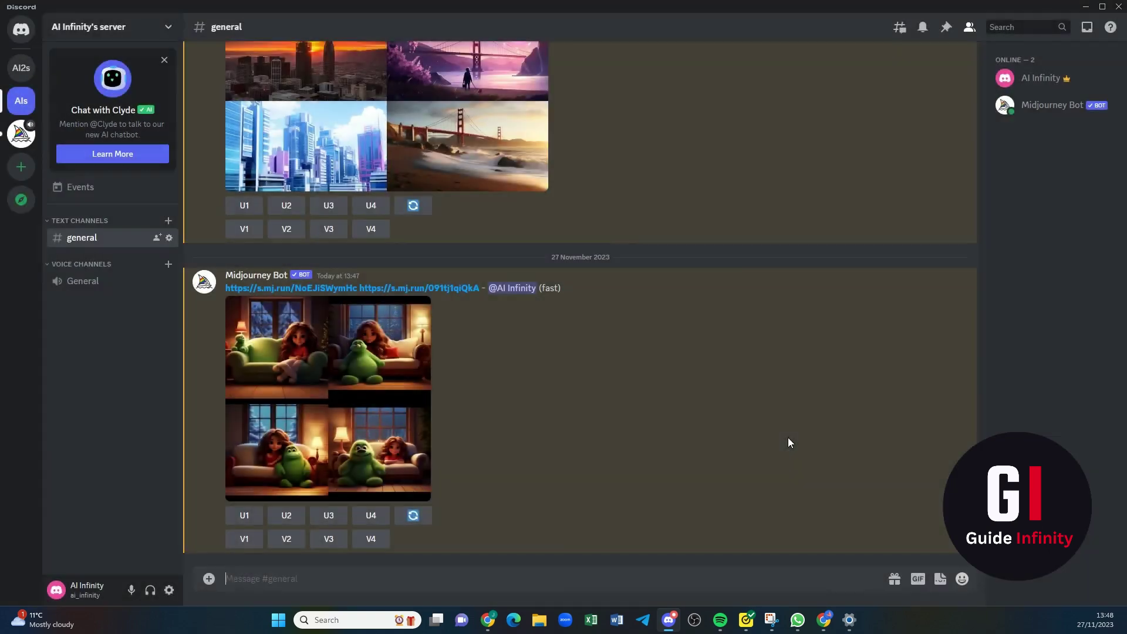
pyautogui.click(400, 517)
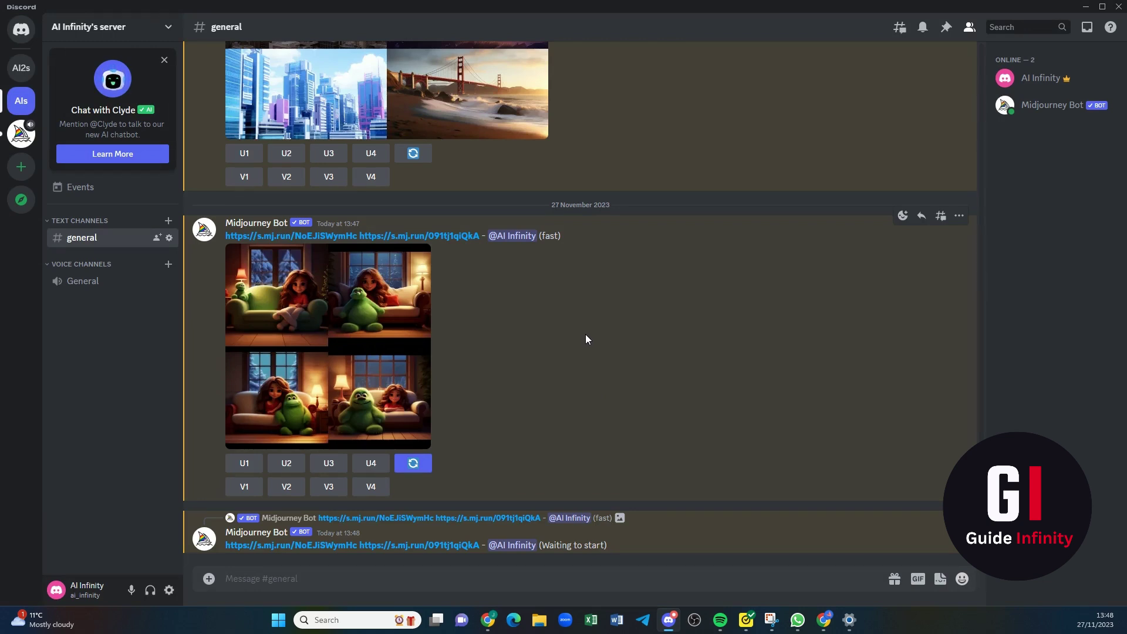
pyautogui.write('/')
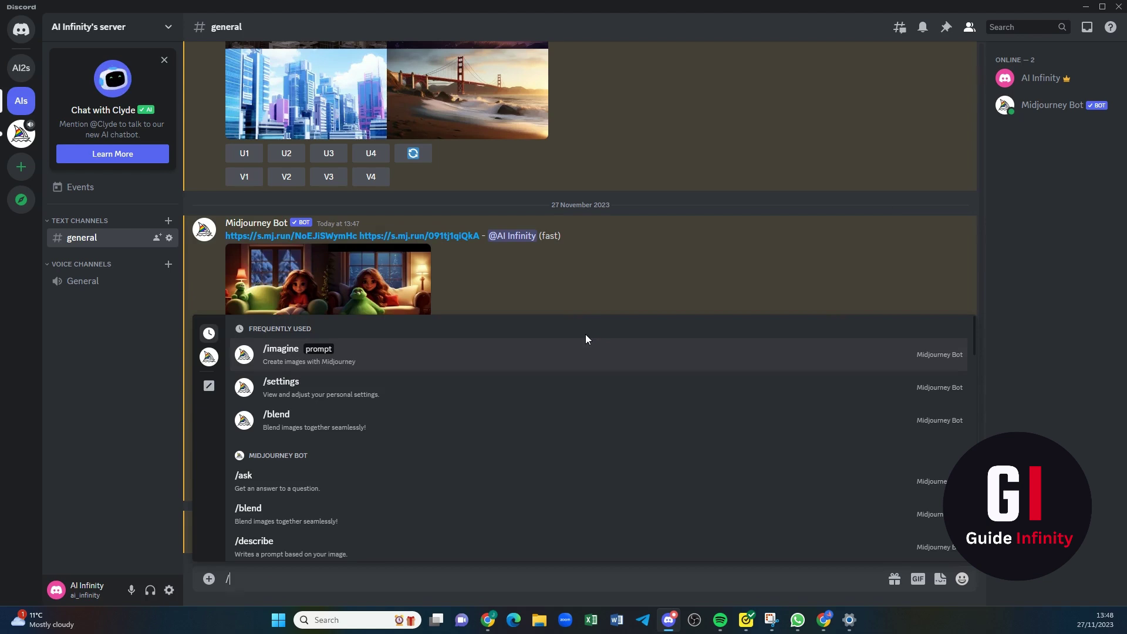
pyautogui.write('s')
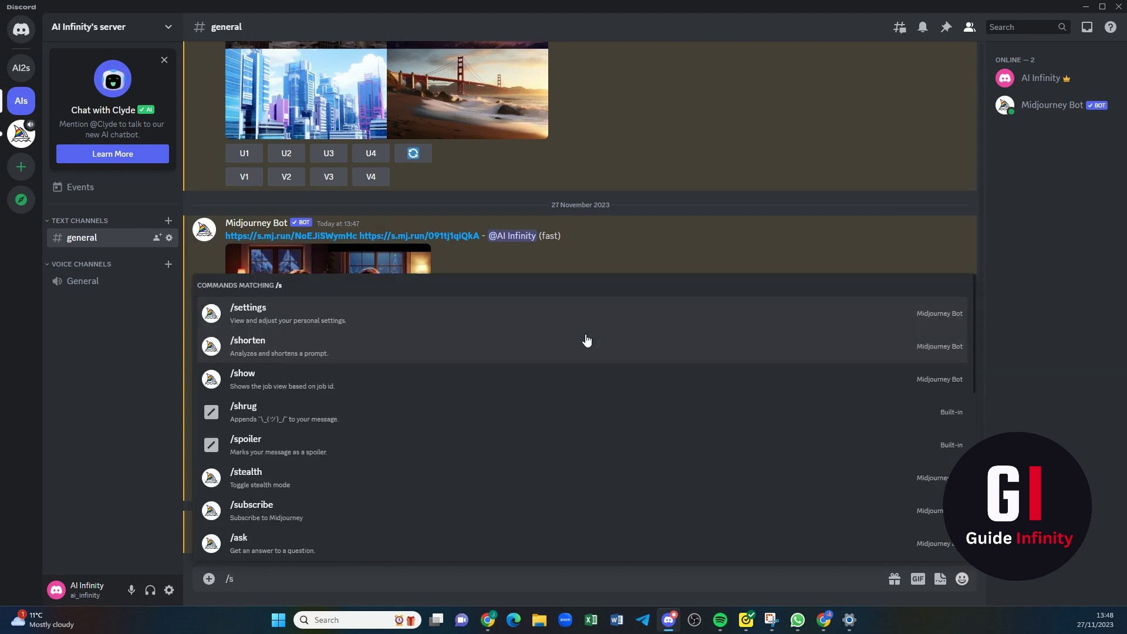
# - Send /settings, enable Remix mode, and enlarge the finished blend grid
pyautogui.click(339, 317)
pyautogui.press('Return')
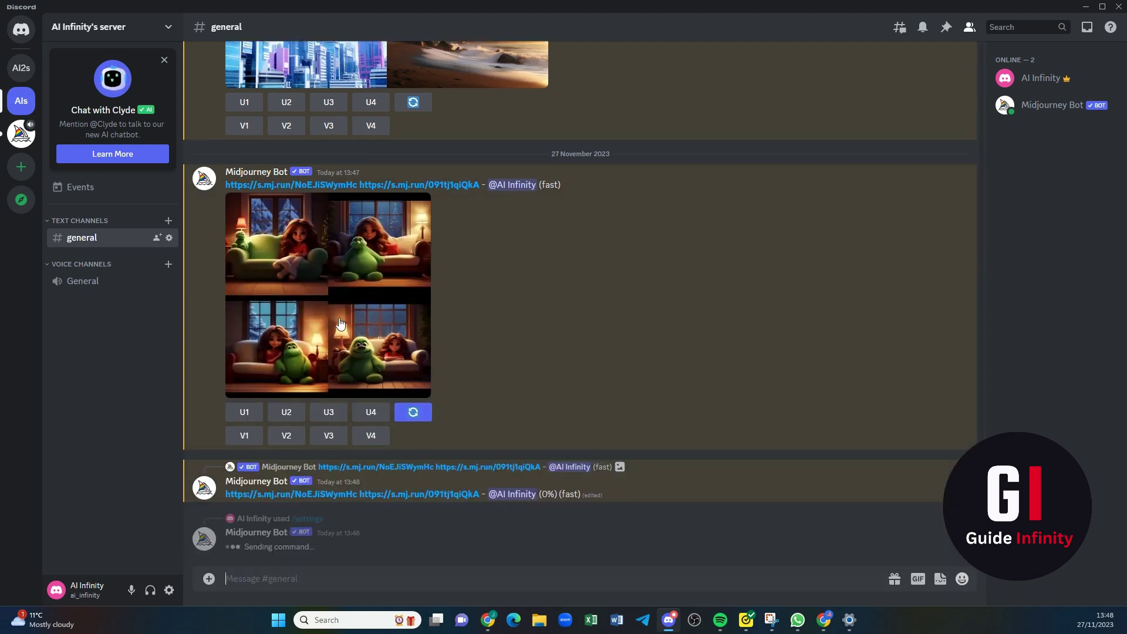
pyautogui.click(344, 505)
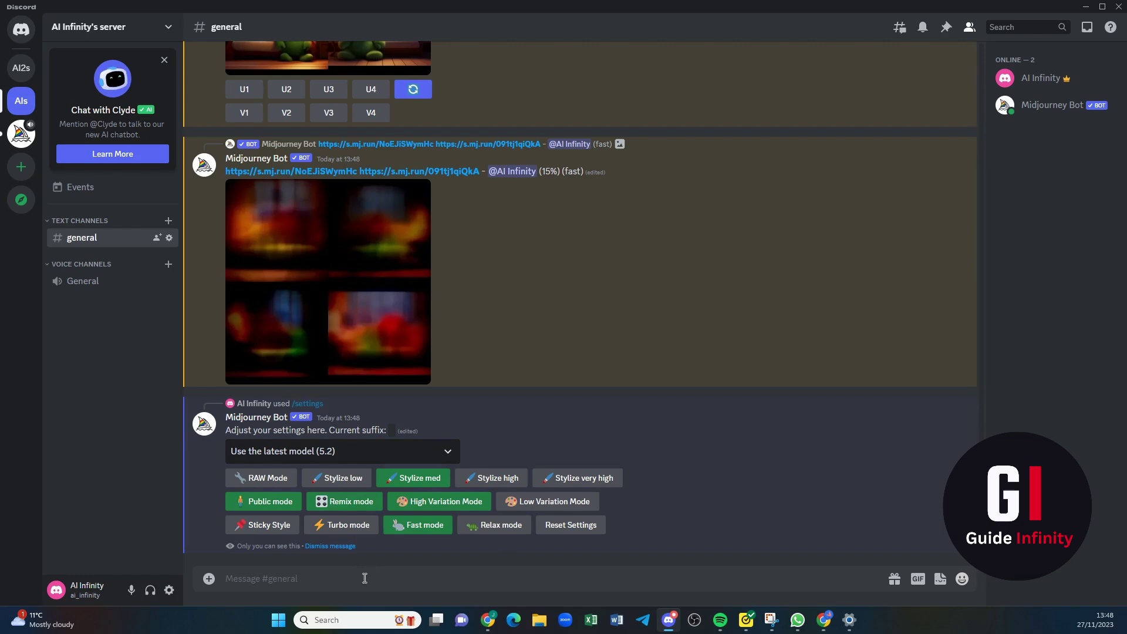
pyautogui.scroll(4, 379, 158)
pyautogui.click(286, 247)
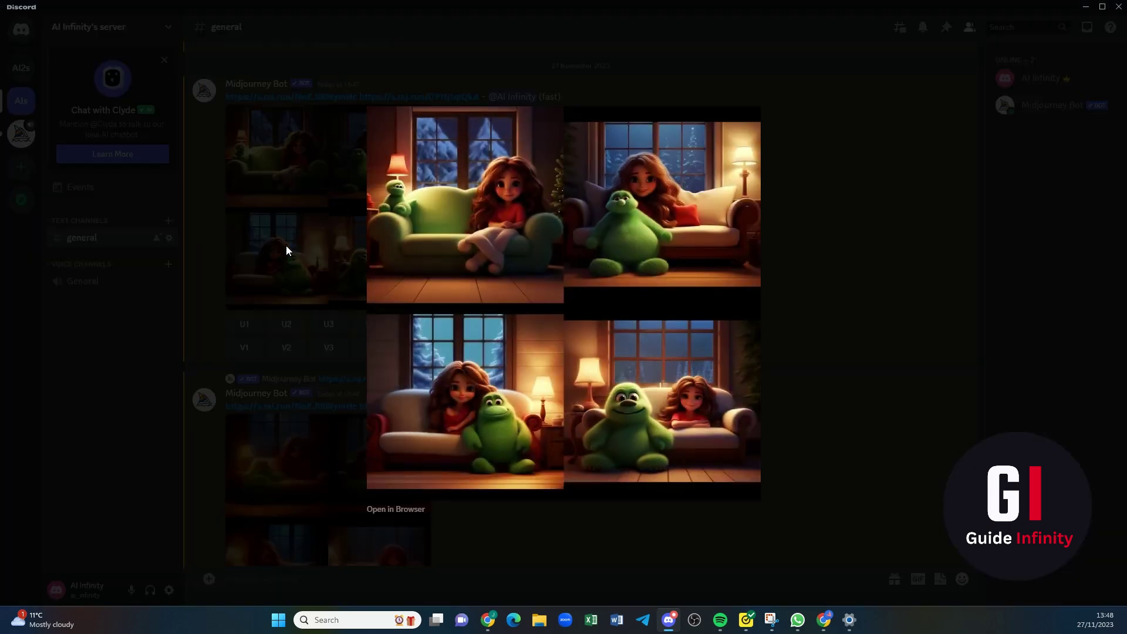
# - Submit a V1 variation with 'with a christmas tree' appended to the remix prompt
pyautogui.click(286, 248)
pyautogui.click(240, 349)
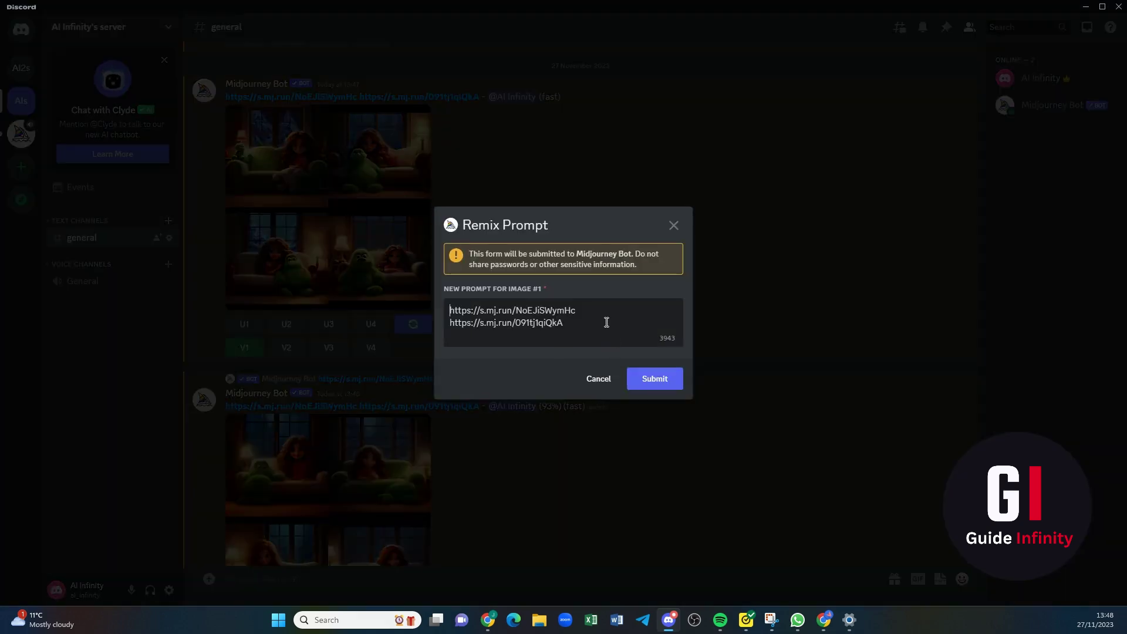
pyautogui.write('with a ')
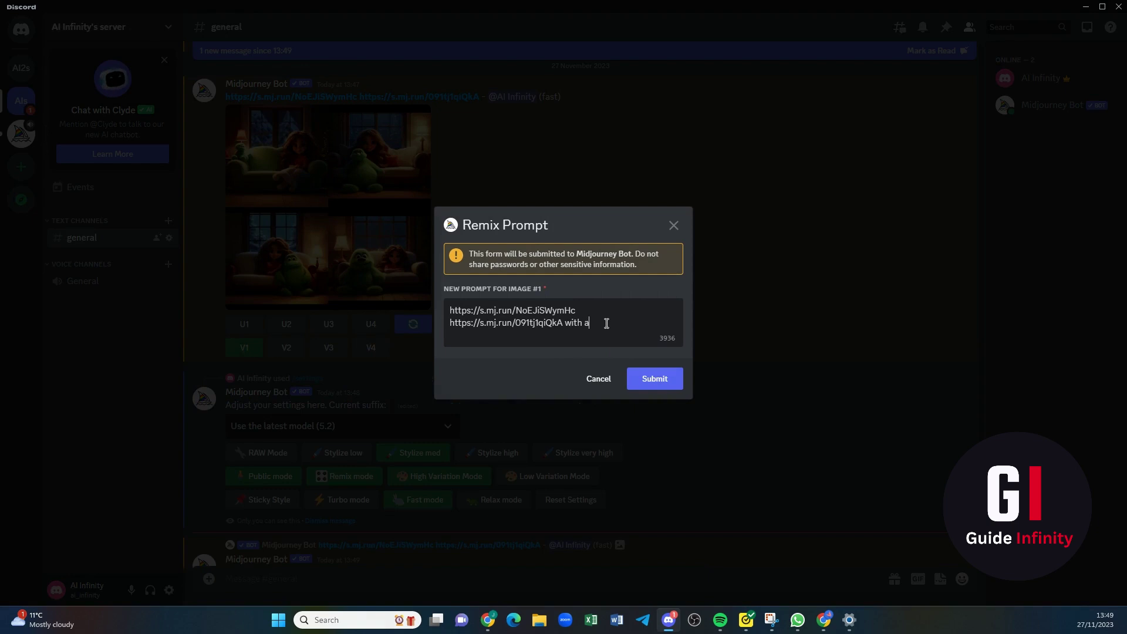
pyautogui.write('christ')
pyautogui.press('BackSpace')
pyautogui.press('BackSpace')
pyautogui.write('istmas tree')
pyautogui.click(650, 379)
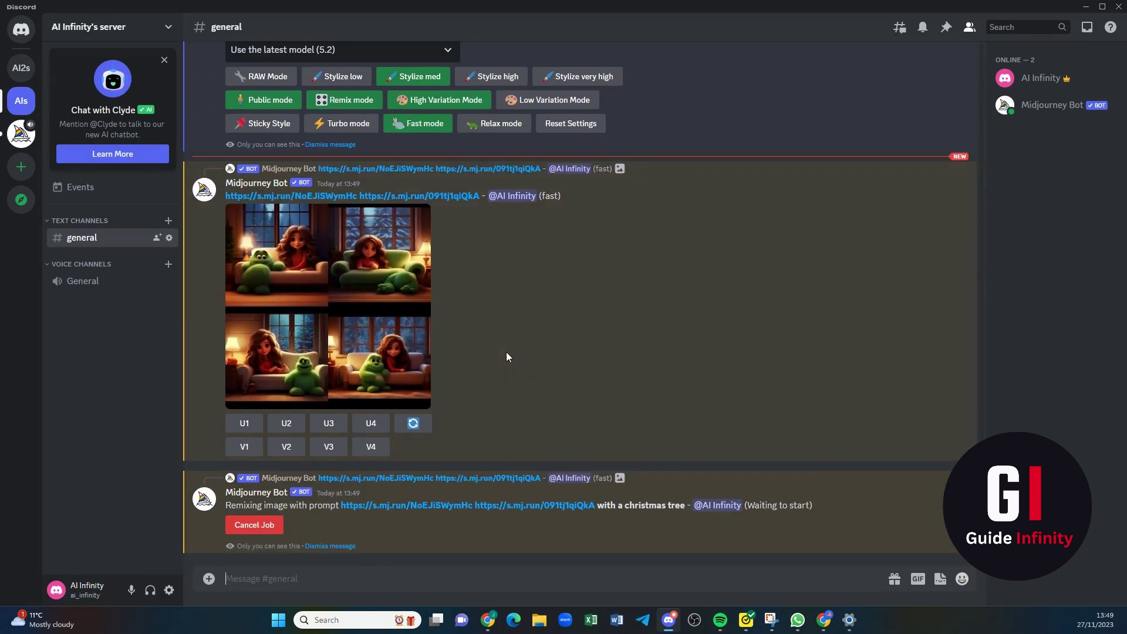
# - Enlarge the variation grid, then scroll back to the finished Christmas-tree remix grid
pyautogui.click(287, 272)
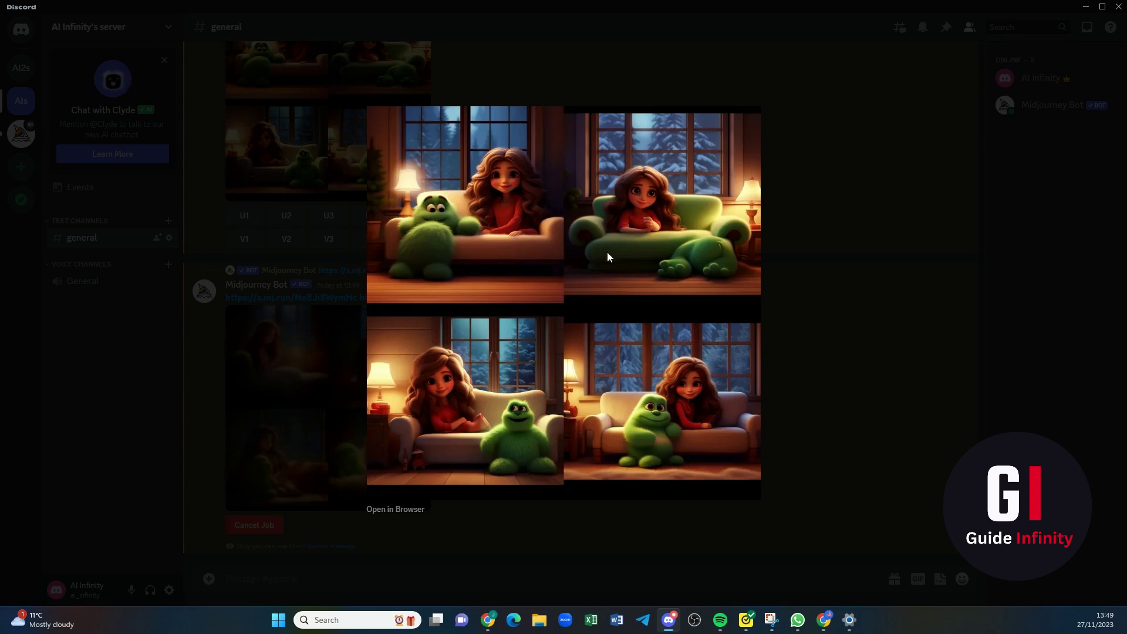
pyautogui.press('Escape')
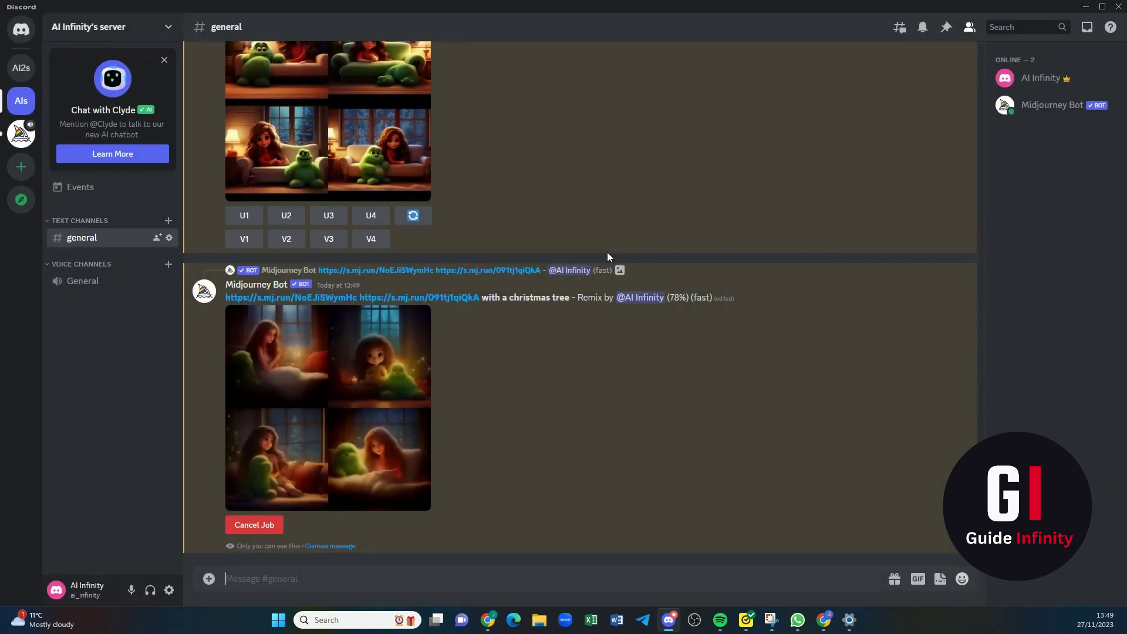
pyautogui.scroll(3, 600, 352)
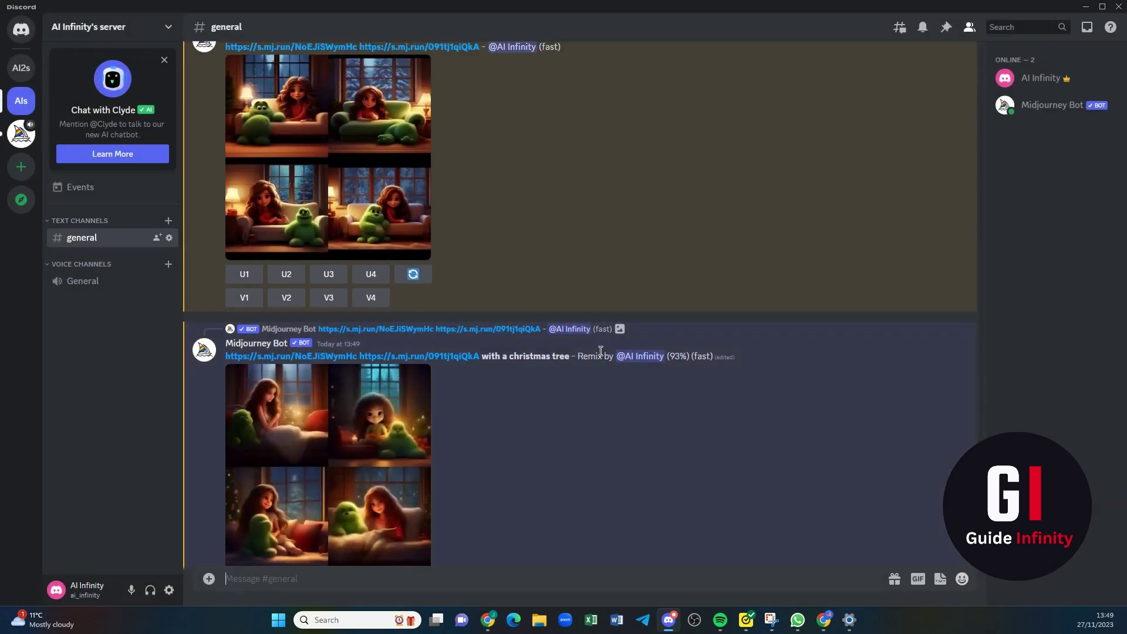
pyautogui.scroll(10, 600, 351)
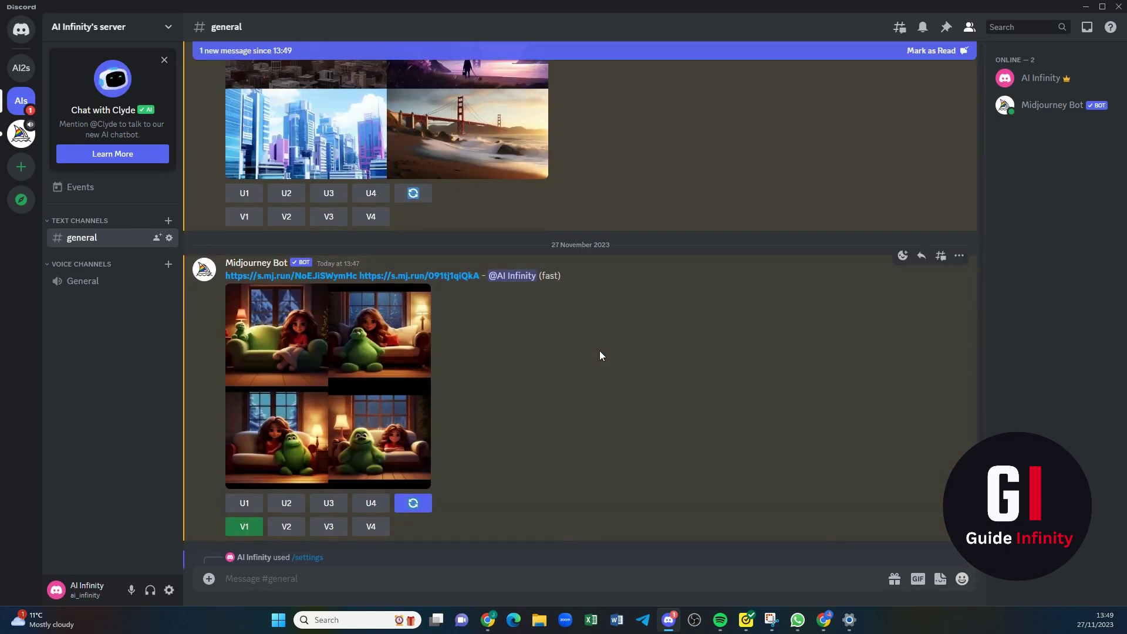
pyautogui.scroll(-5, 600, 351)
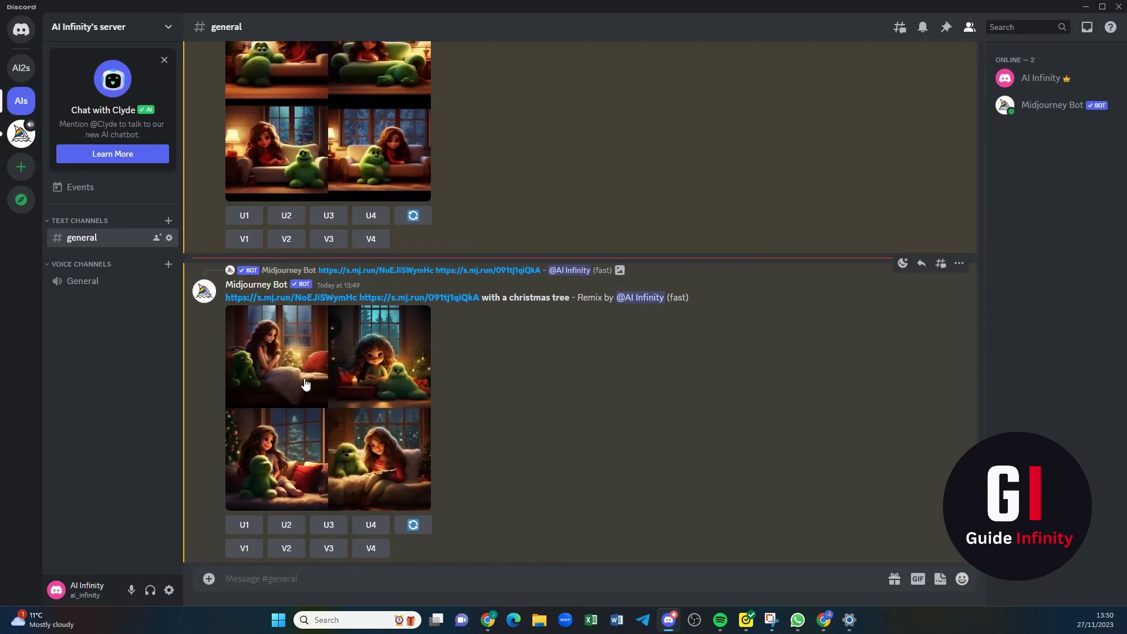
pyautogui.click(304, 383)
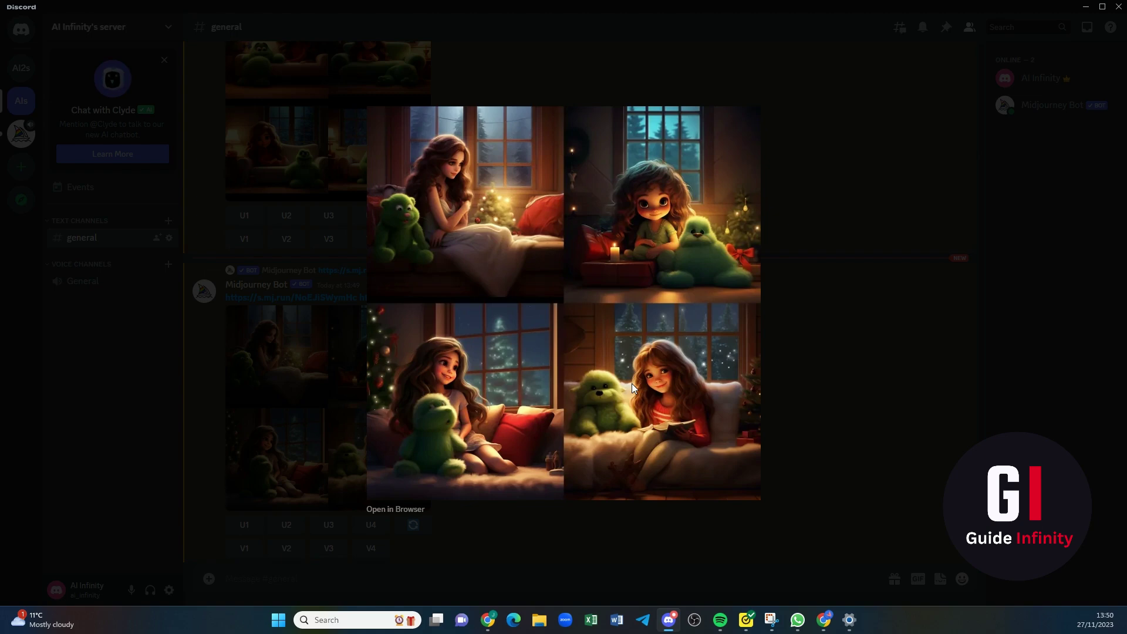
pyautogui.press('Escape')
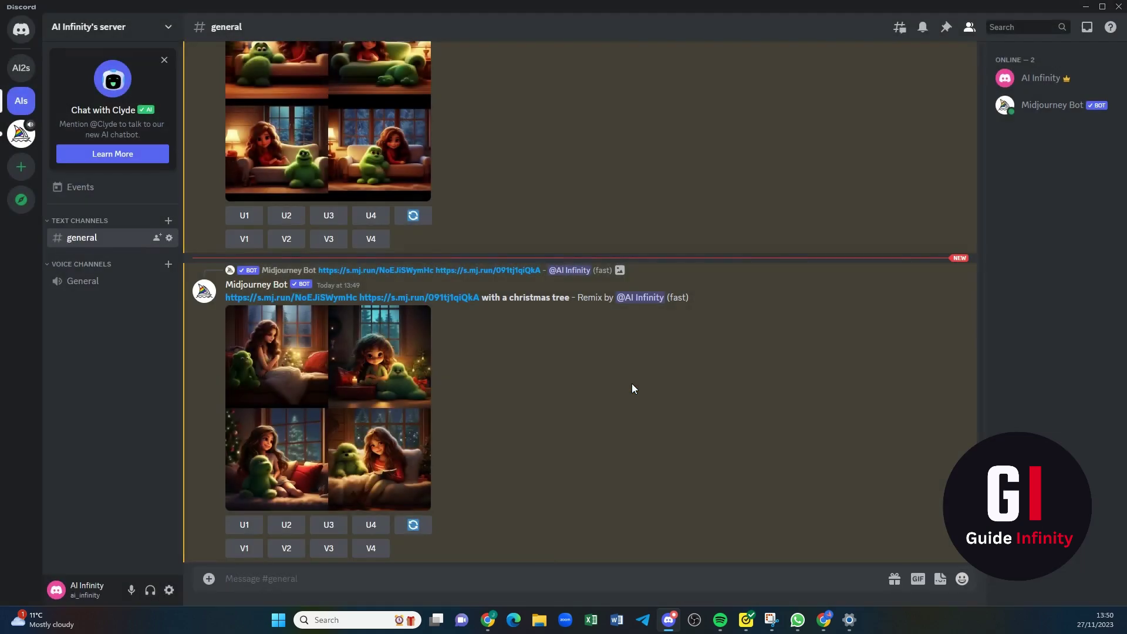